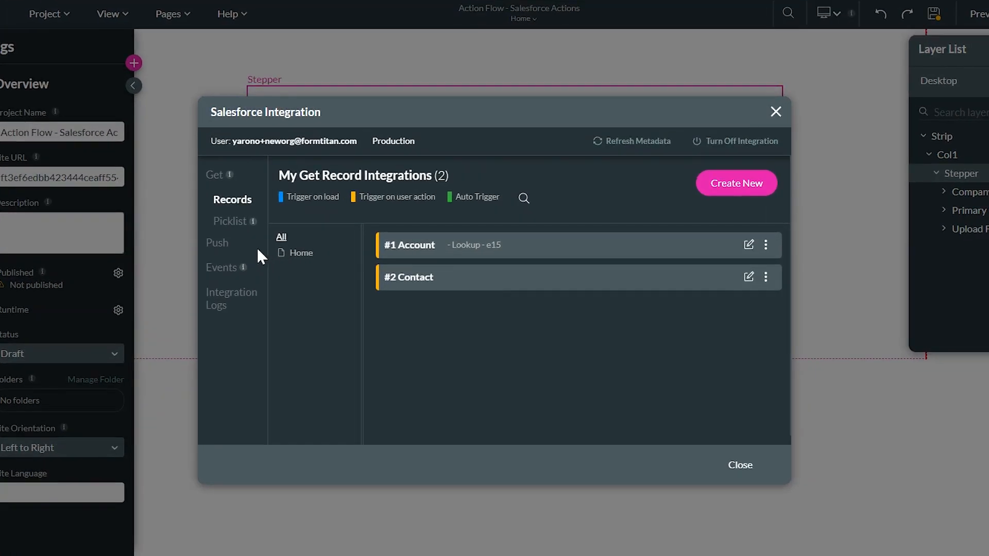
Briefly nest the Contact push under Account, restore it, then edit the Contact push
left_click(264, 250)
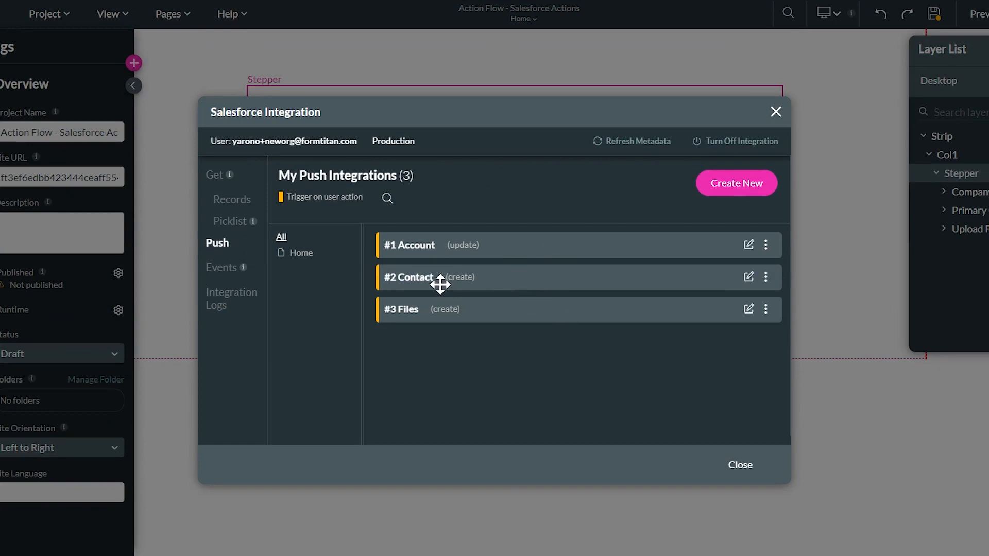
left_click_drag(421, 281, 509, 281)
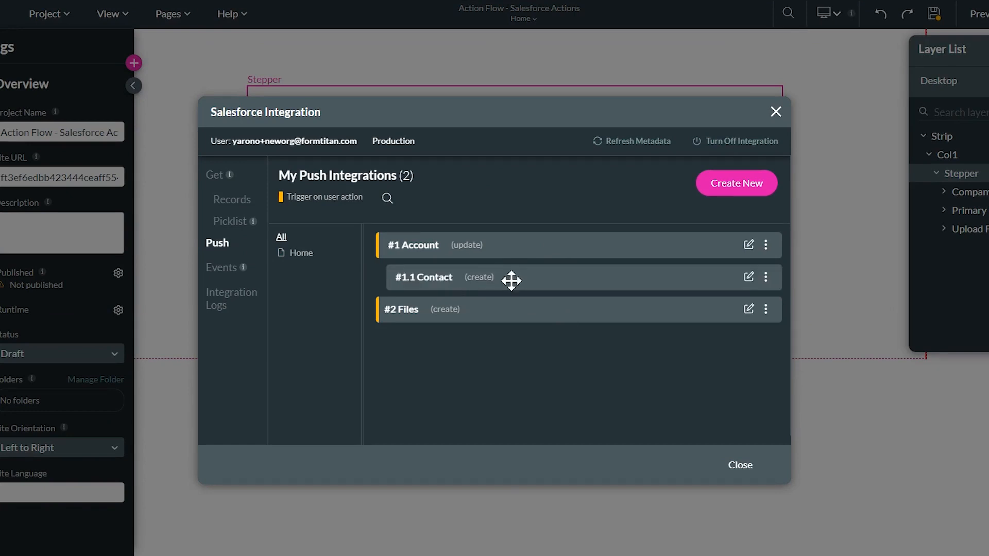
left_click(766, 277)
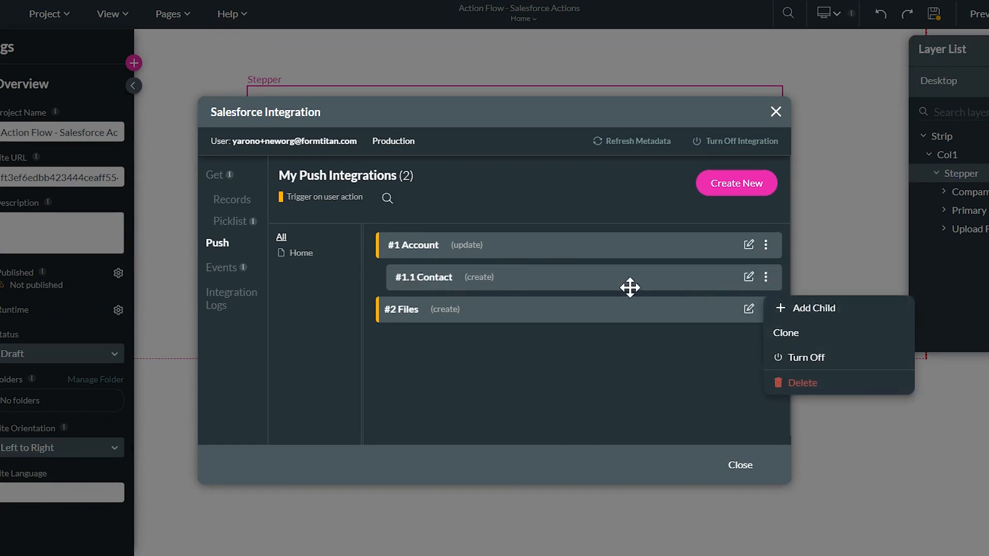
left_click(610, 369)
left_click_drag(602, 284, 550, 287)
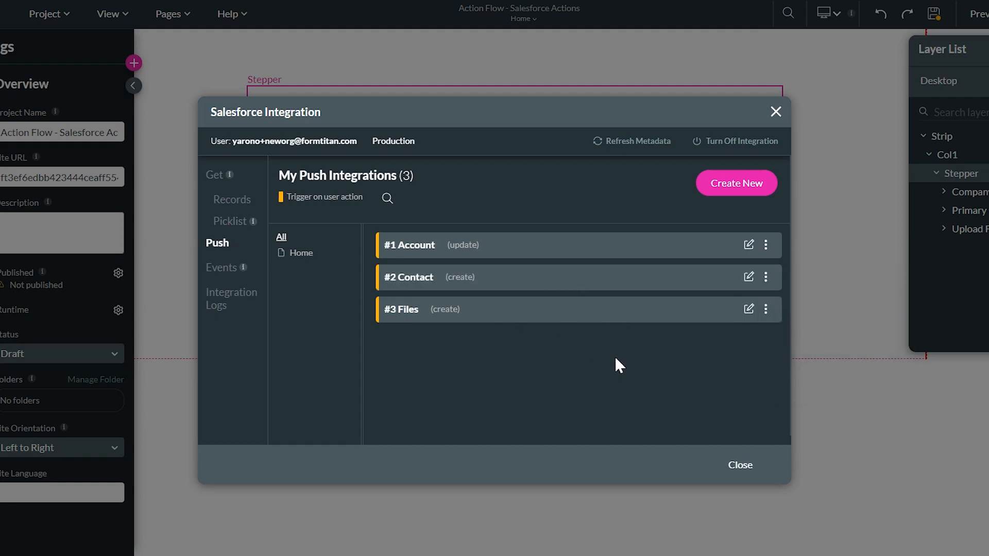
left_click(749, 277)
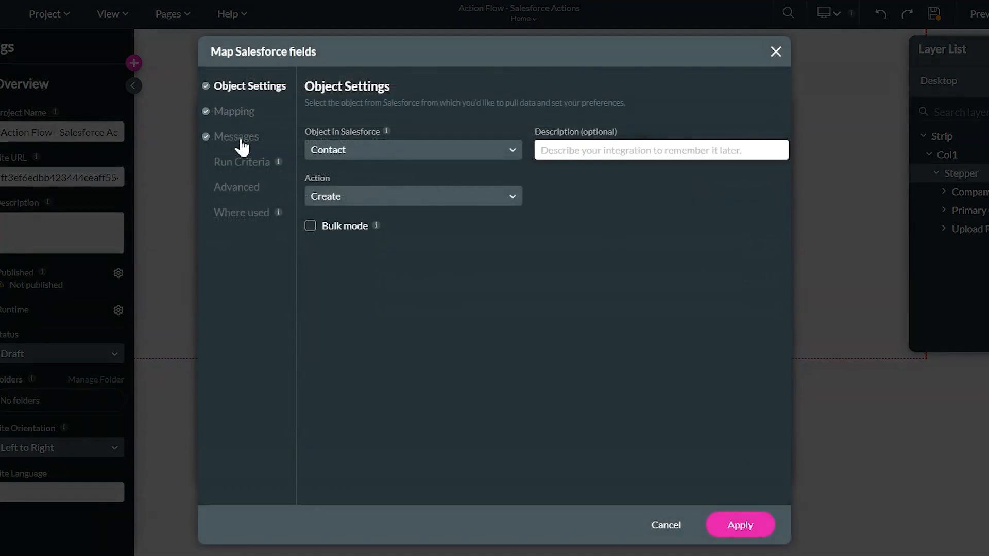
Review the Contact field mappings, including Account ID, and cancel without changes
left_click(233, 113)
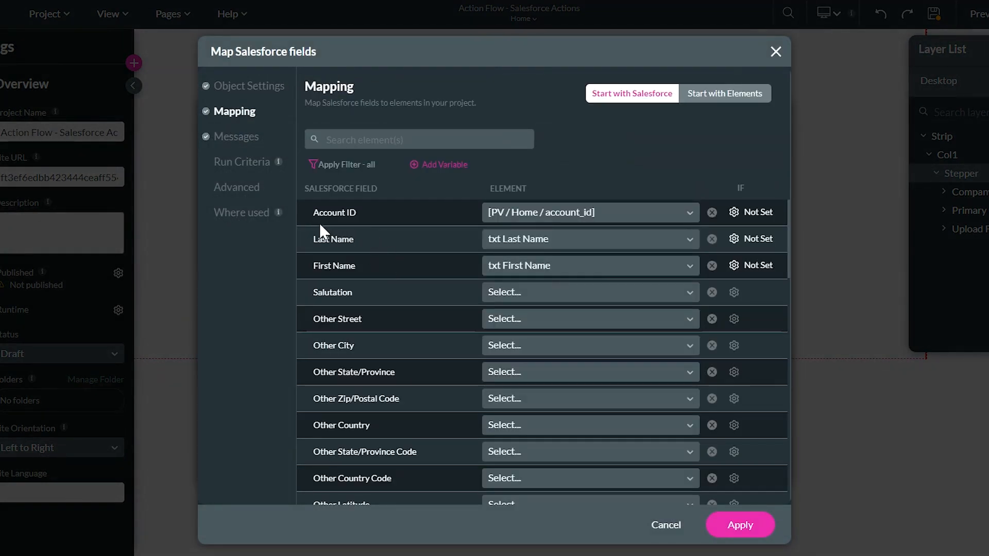
left_click_drag(312, 212, 355, 217)
left_click(662, 526)
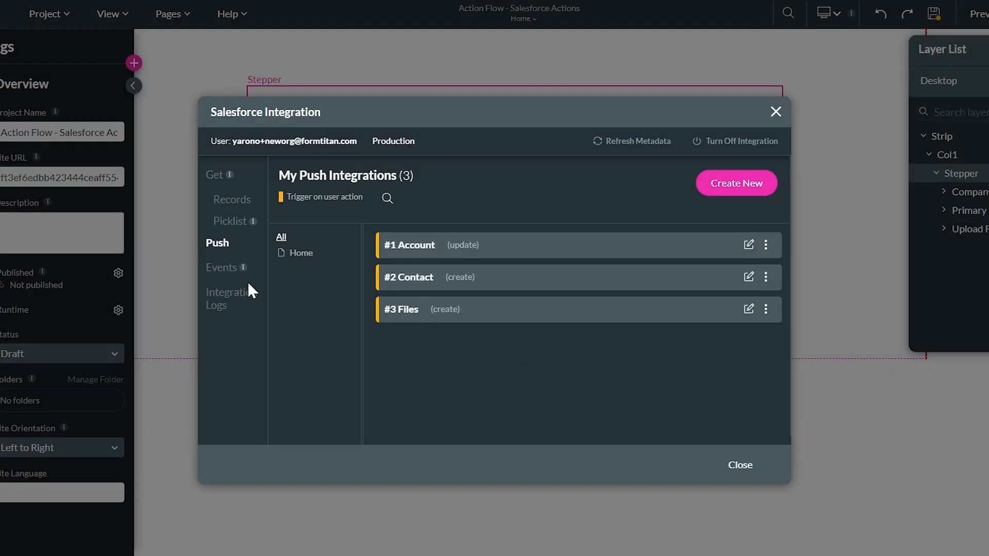
Filter the Files push mapping to mapped fields and check First Publish Location ID
left_click(748, 311)
left_click(235, 111)
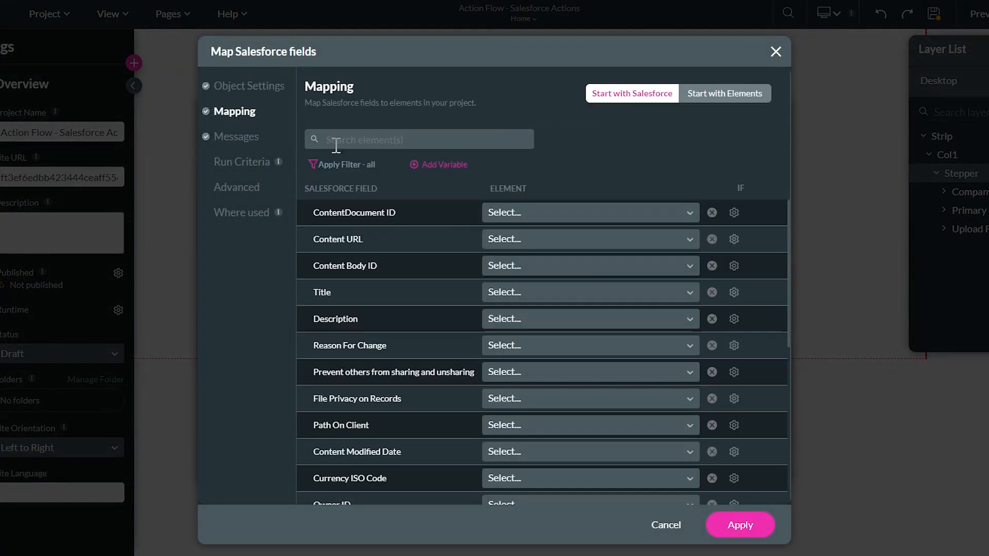
left_click(367, 166)
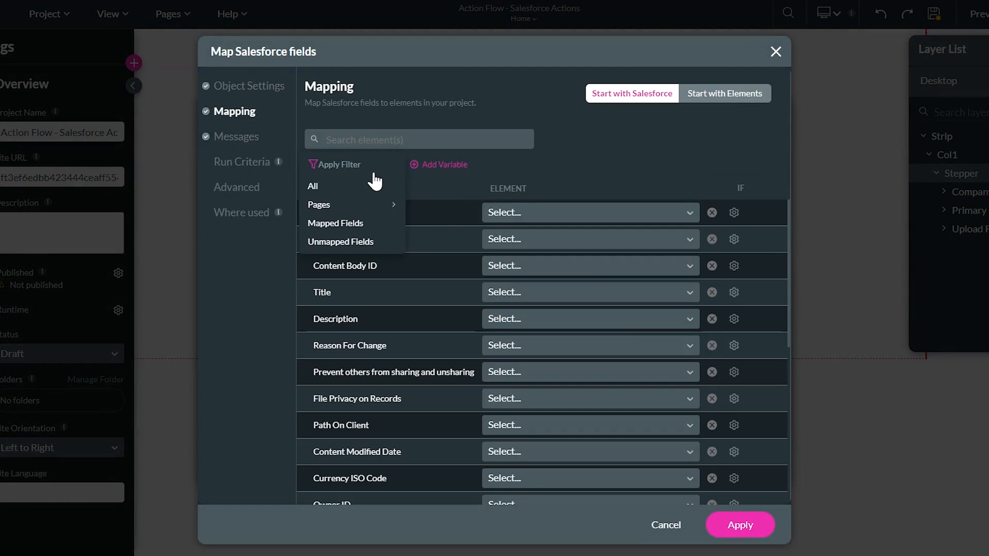
left_click(367, 225)
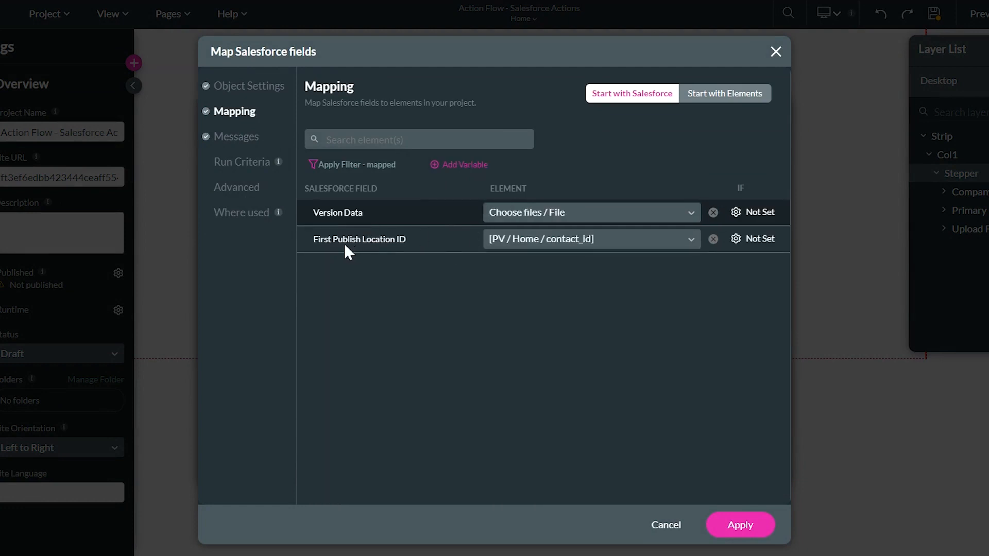
left_click_drag(312, 238, 436, 244)
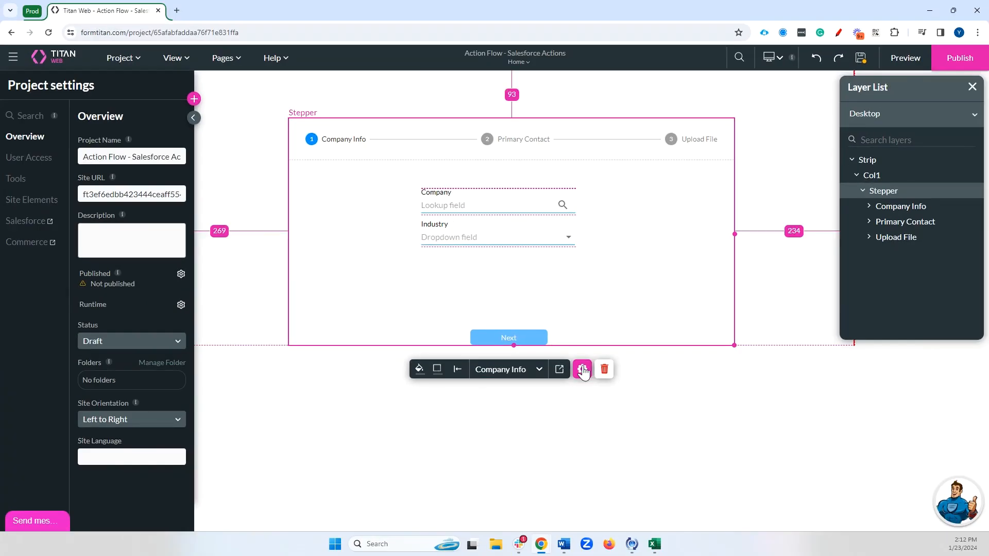
Open the stepper's On Finish action flow and edit its Salesforce Action node
left_click(582, 368)
left_click(690, 137)
scroll(781, 313, "down", 3)
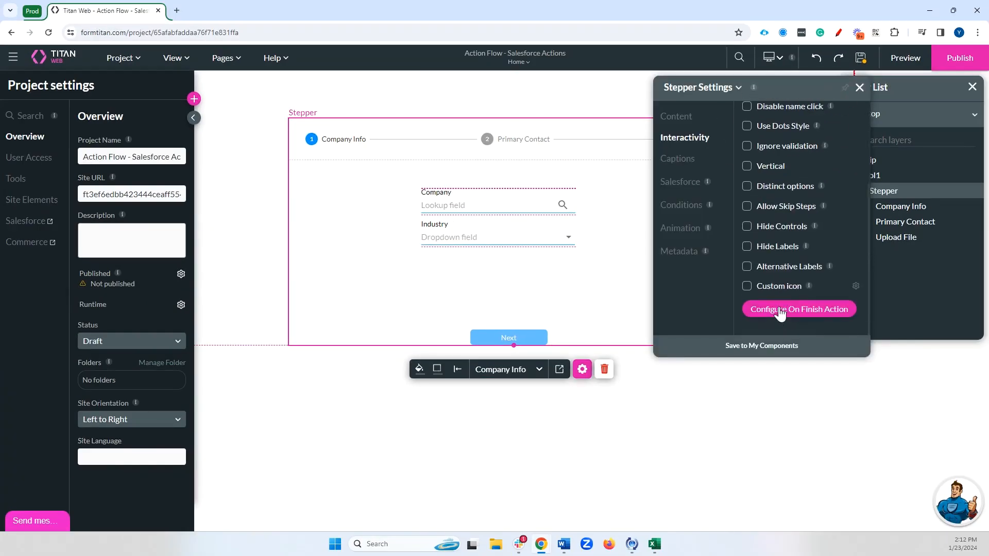
left_click(780, 313)
left_click_drag(419, 320, 432, 252)
double_click(431, 252)
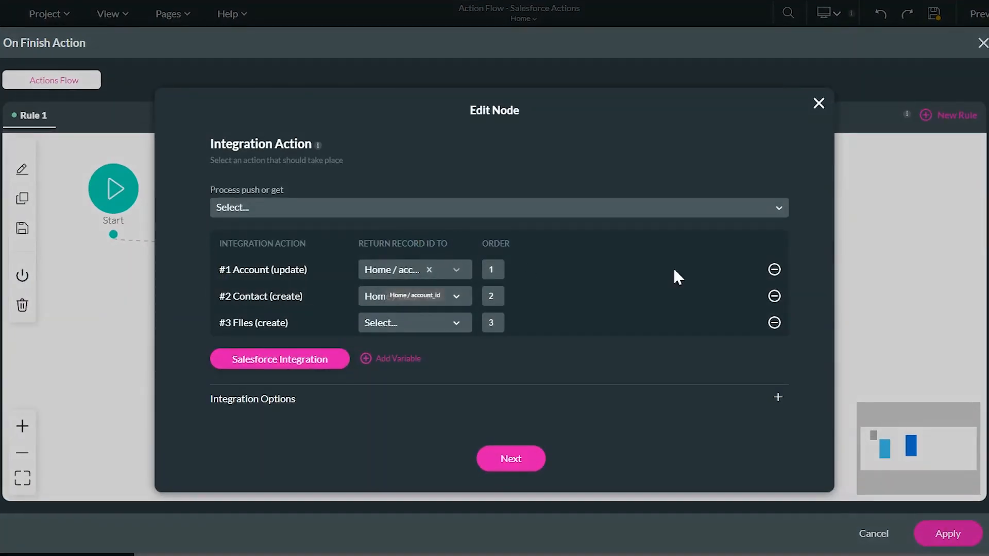
Replace the existing actions with Account update, Contact create and Files create pushes
left_click(774, 270)
left_click(774, 270)
left_click(774, 270)
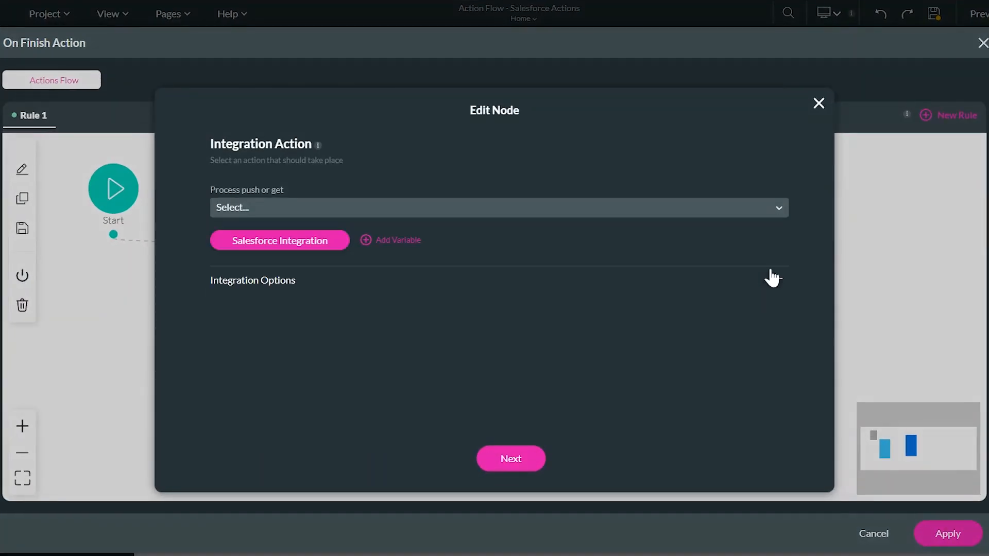
left_click(550, 206)
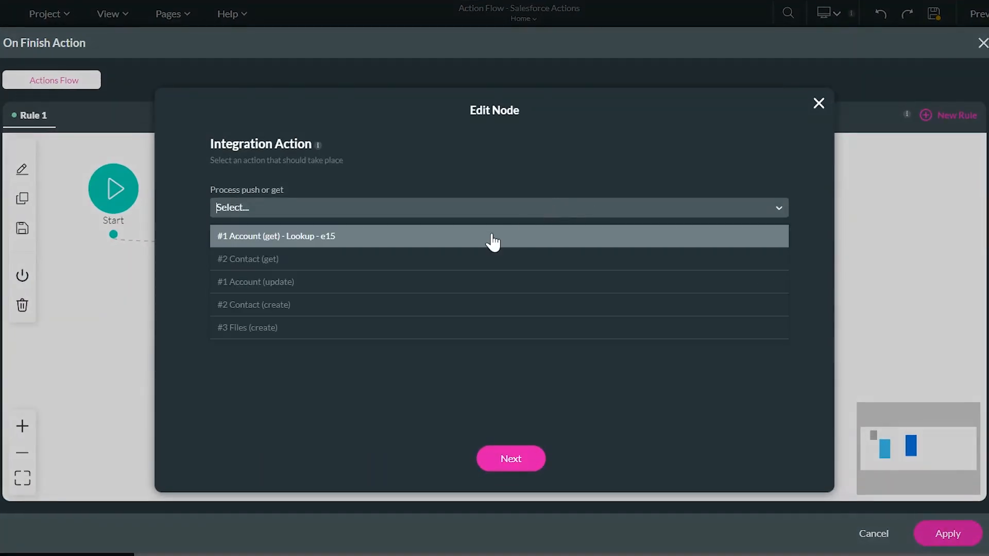
left_click(456, 282)
left_click(394, 209)
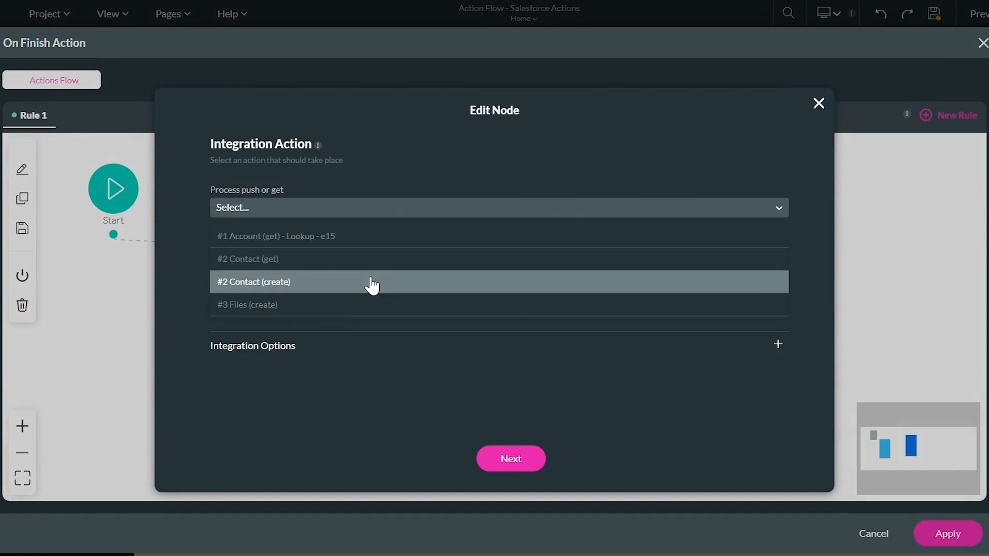
left_click(372, 284)
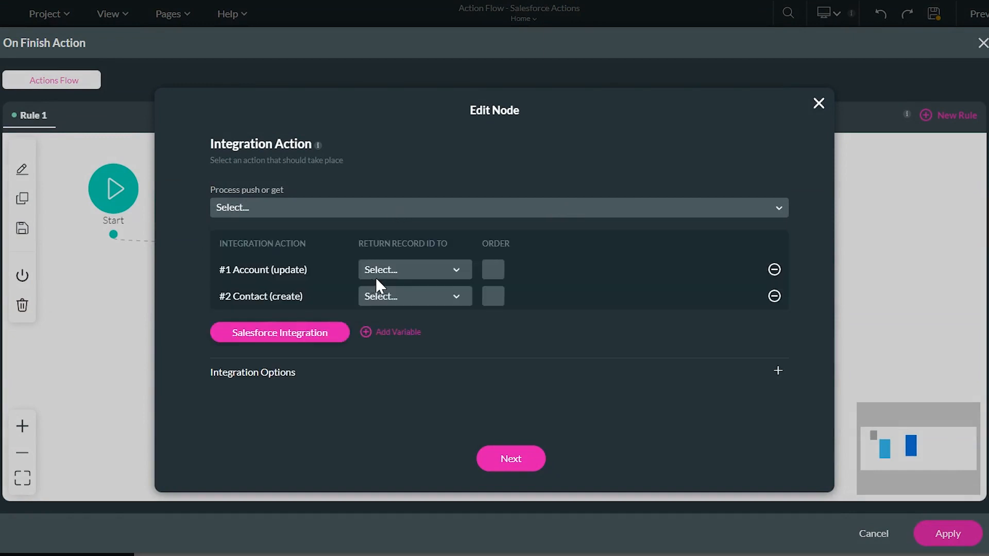
left_click(378, 209)
left_click(293, 282)
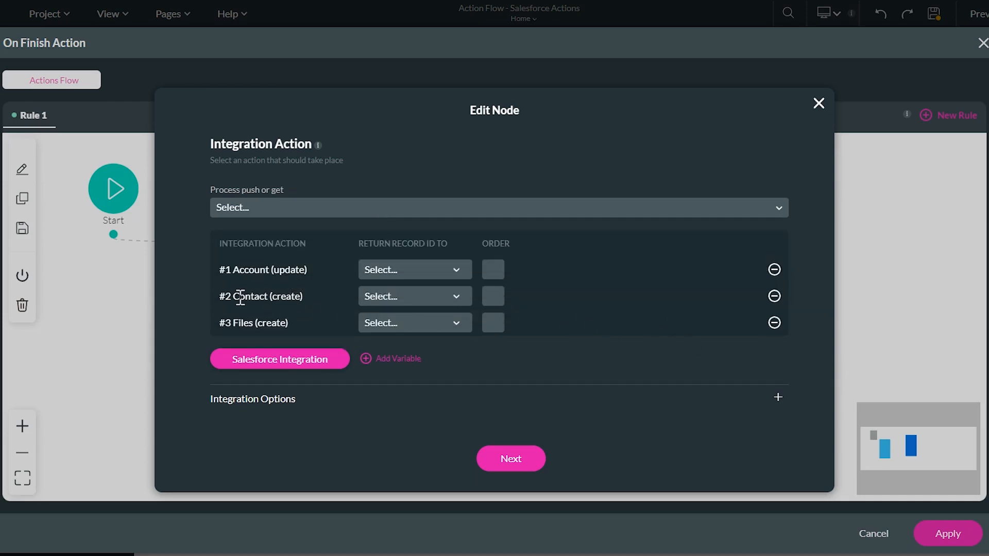
Return the Account record ID to Home/account_id and the Contact ID to Home/contact_id
left_click_drag(234, 298, 265, 270)
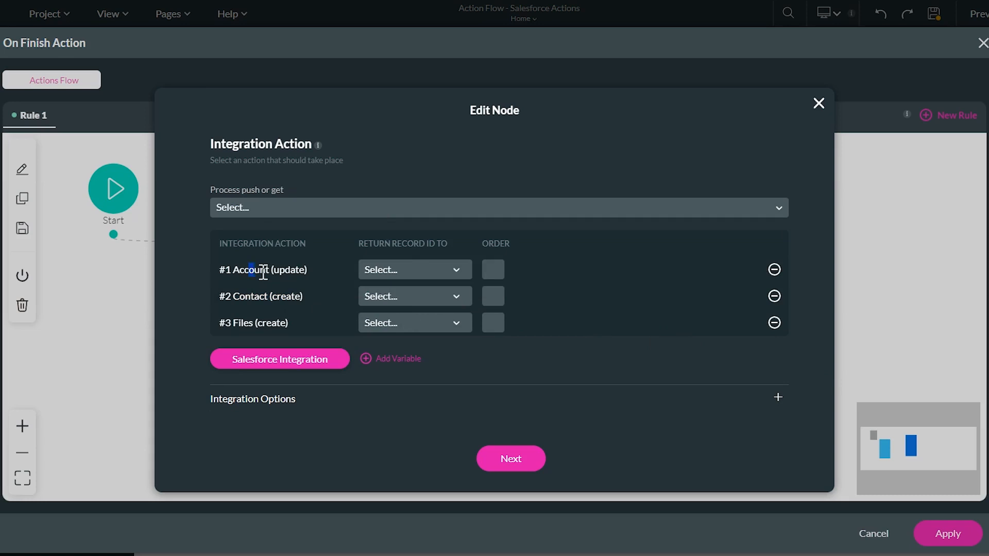
left_click(404, 263)
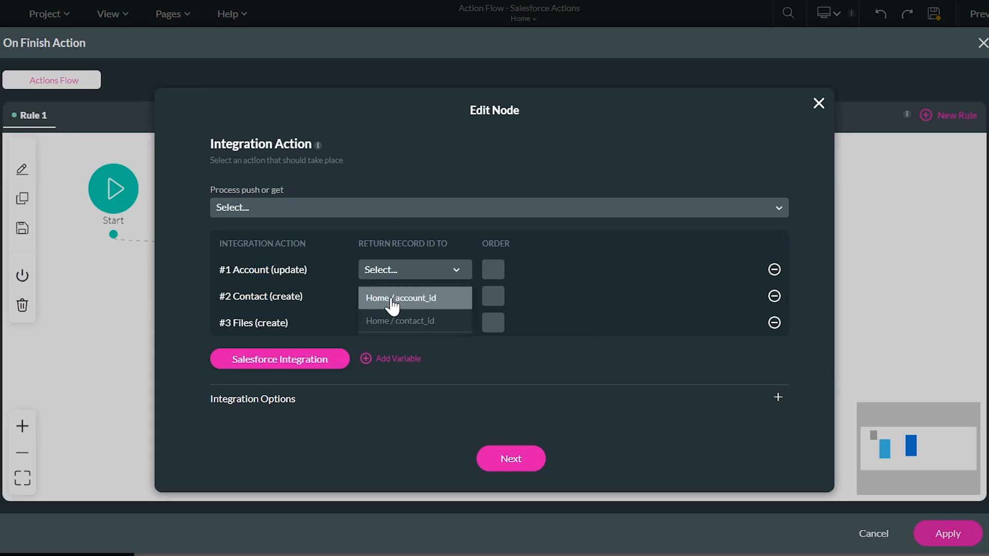
left_click(424, 306)
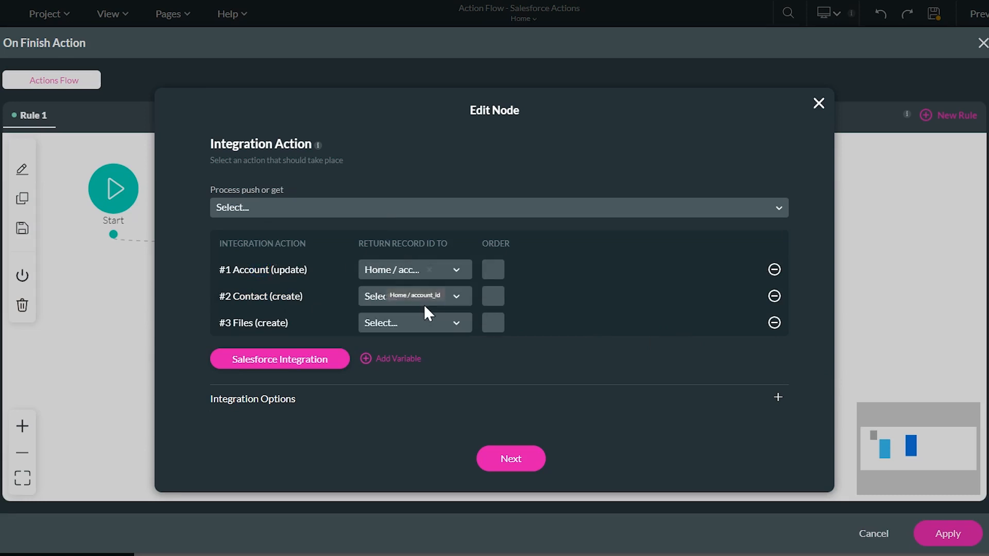
left_click(397, 303)
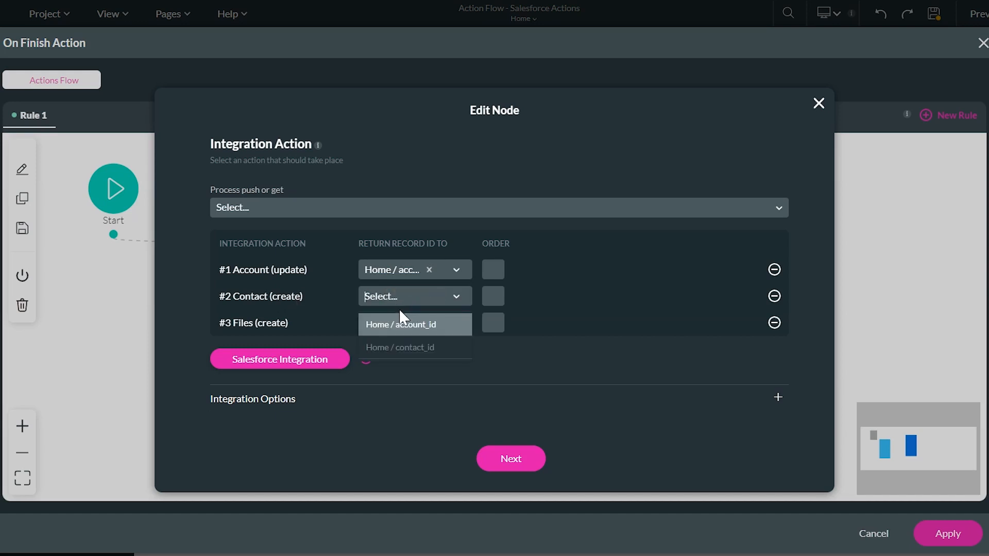
left_click(412, 348)
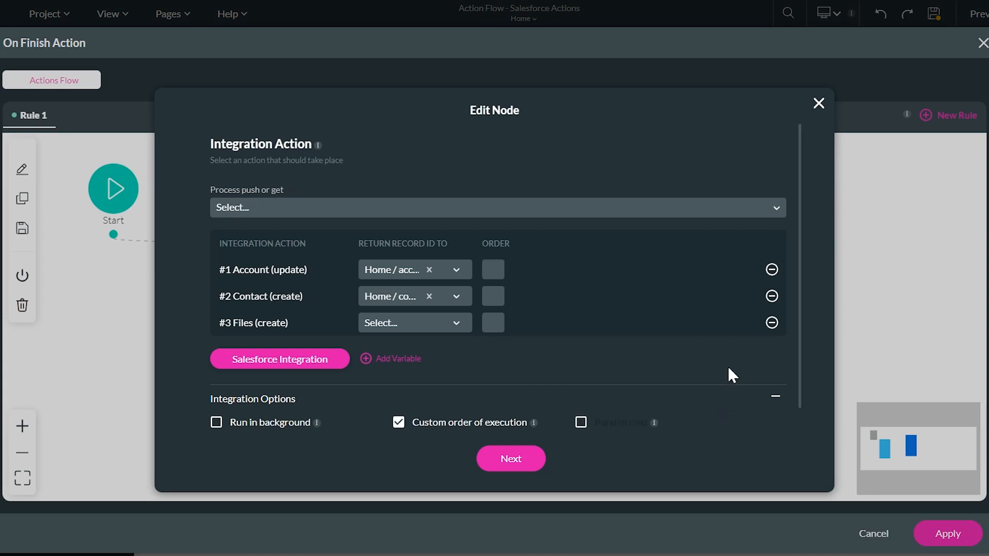
Toggle Custom order of execution off and on, leaving it enabled
scroll(733, 332, "down", 1)
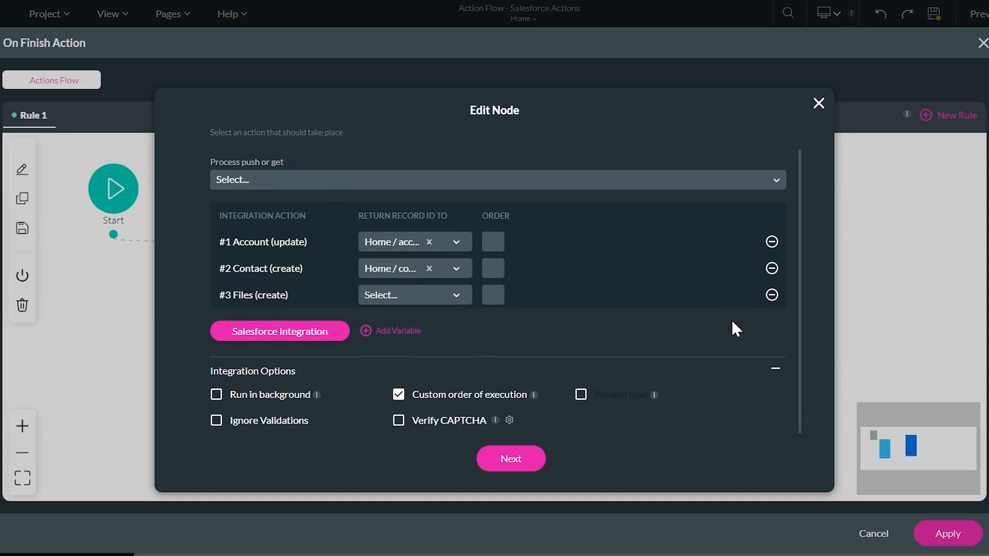
left_click(399, 396)
left_click(399, 396)
left_click(399, 396)
left_click(399, 395)
Give the actions execution orders 1, 2 and 3, then switch to Parallel load instead
left_click(493, 242)
type("1")
left_click(489, 265)
type("25")
key("BackSpace")
left_click(492, 296)
type("3")
left_click(439, 392)
left_click(581, 394)
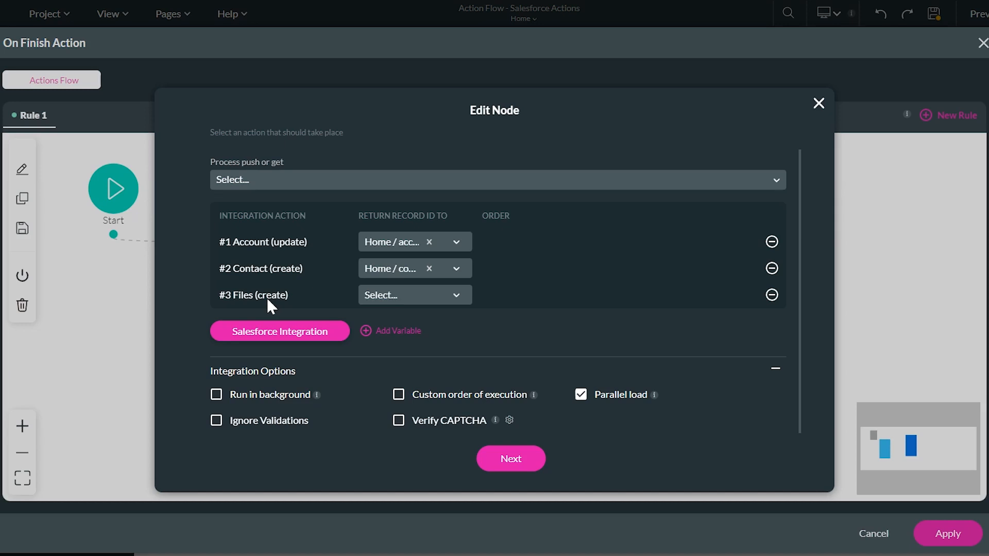
Swap Parallel load for Run in background, save the node, apply the flow, and preview
left_click(582, 395)
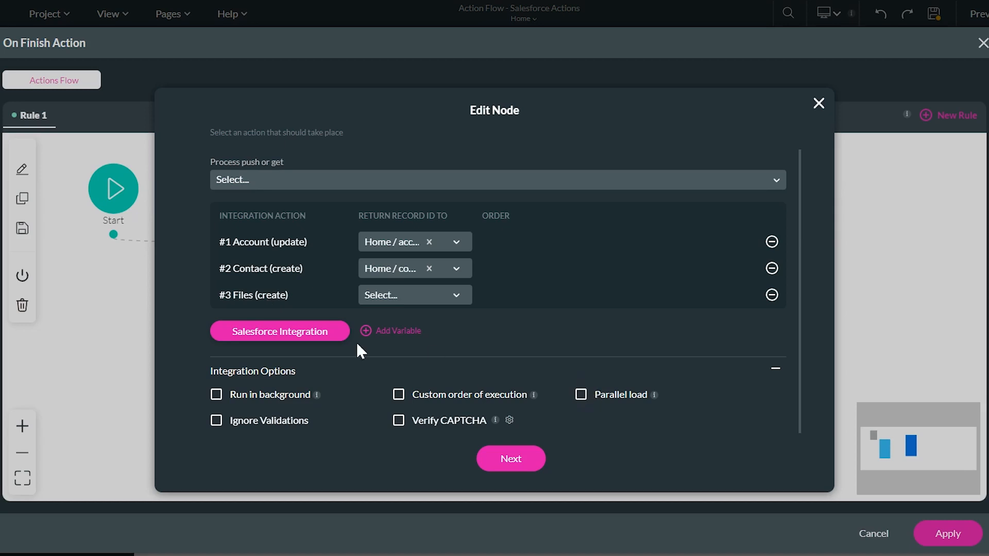
left_click(216, 396)
left_click(510, 478)
left_click(528, 463)
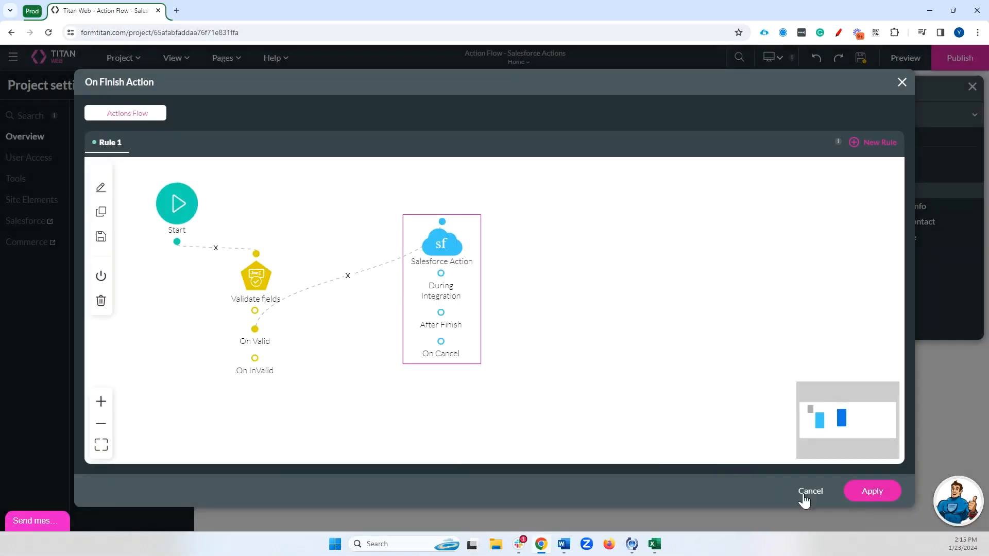
left_click(853, 500)
left_click(905, 58)
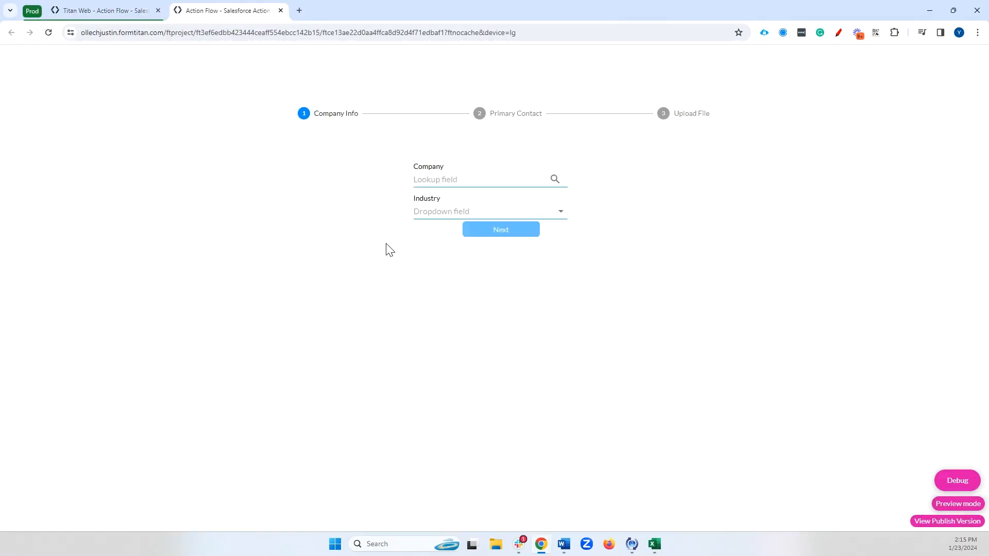
Search 'tita' in the Company lookup and select Titan
left_click(438, 178)
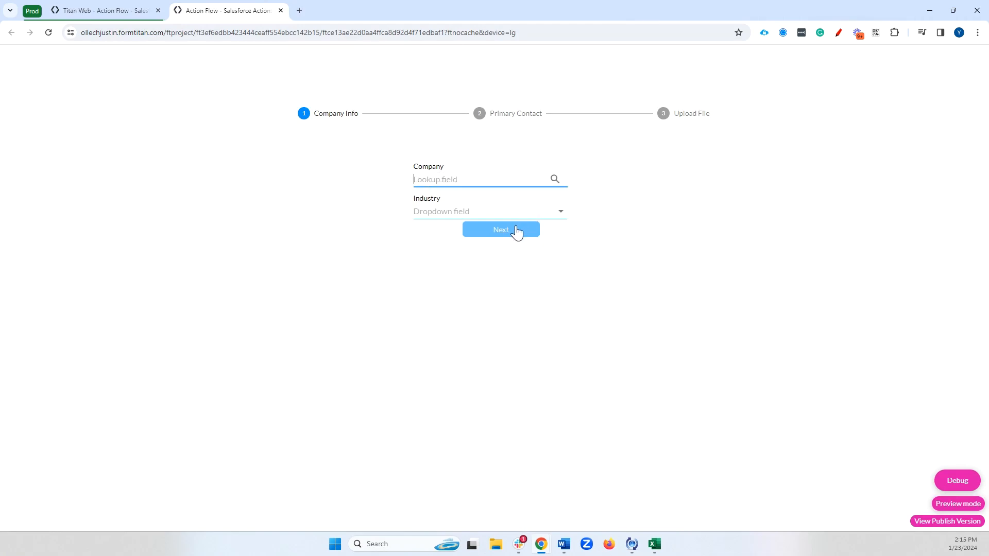
type("tita")
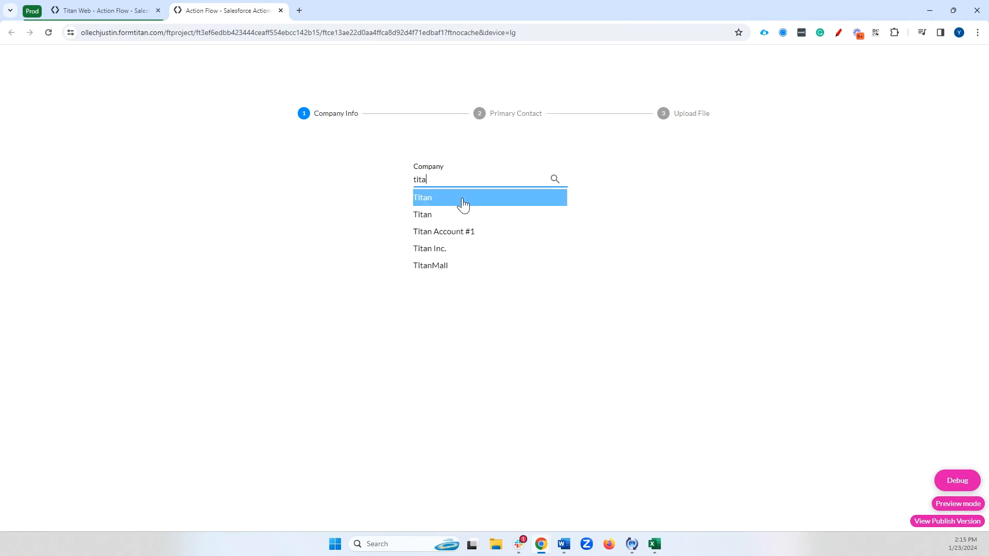
left_click(462, 198)
left_click(507, 233)
Enter the contact's first and last name, pick the suggested email, and continue
left_click(478, 193)
key("Tab")
key("Tab")
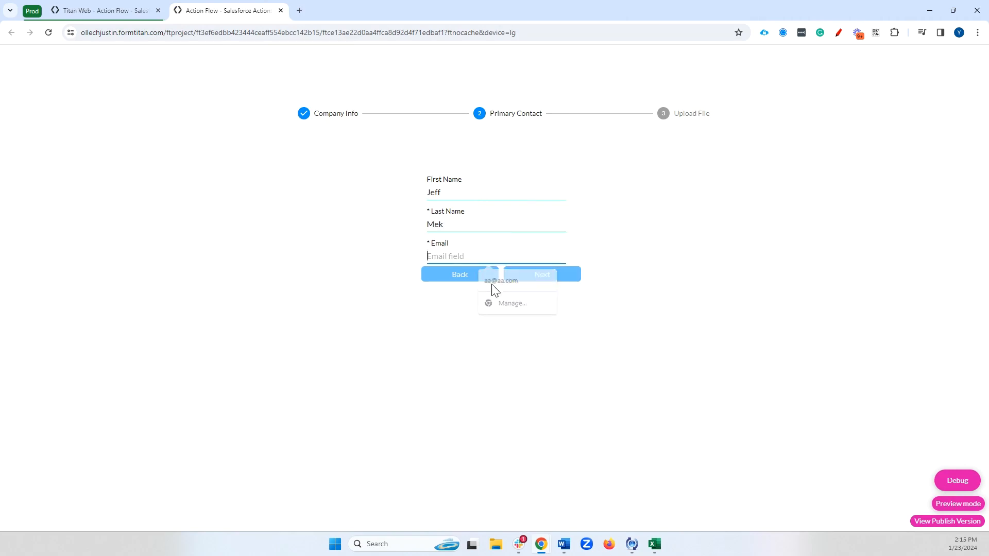
left_click(499, 258)
left_click(501, 280)
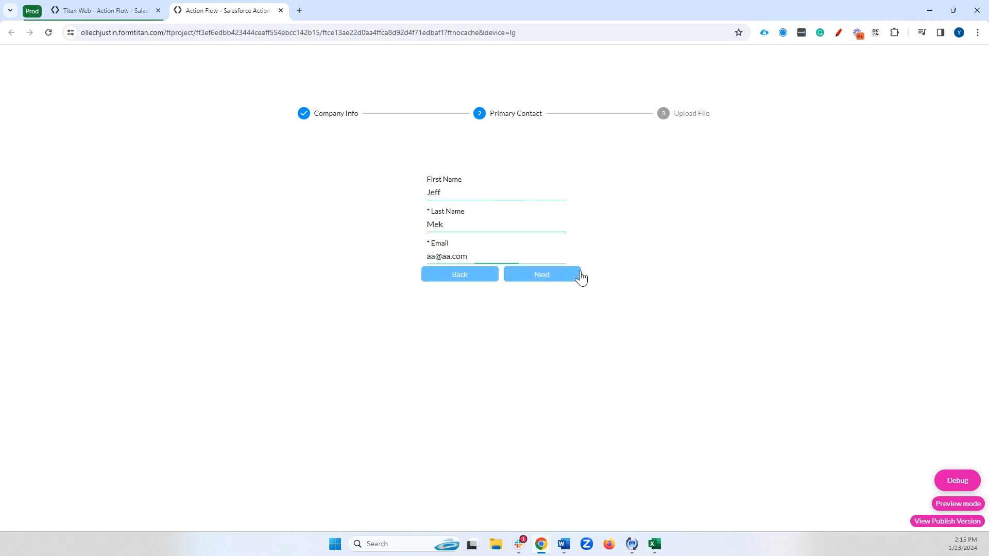
left_click(576, 274)
Attach Dancing bear.jpg and tick 'I agree to these terms'
left_click(564, 239)
double_click(118, 153)
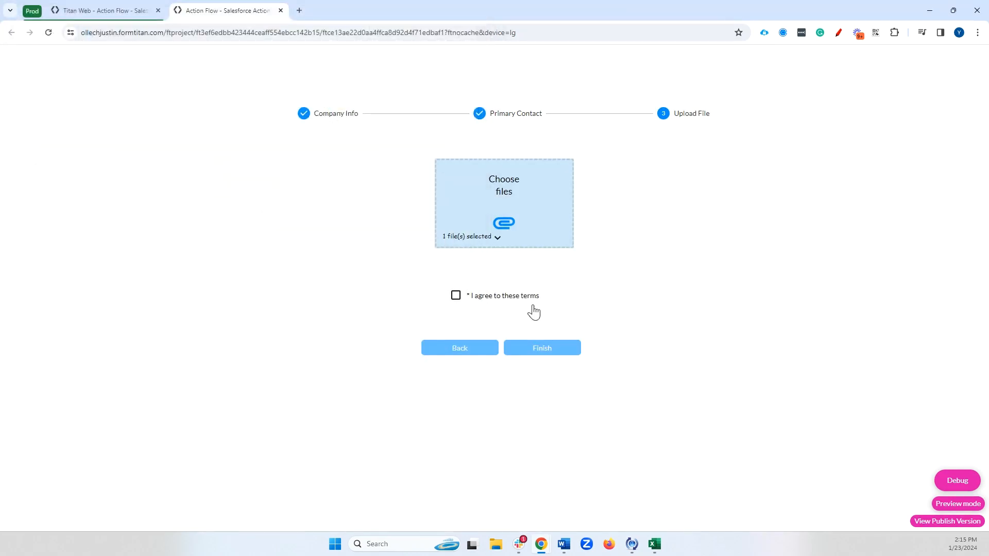
left_click(464, 298)
Back in the editor, open Project settings > Salesforce > Integration Logs
left_click(116, 14)
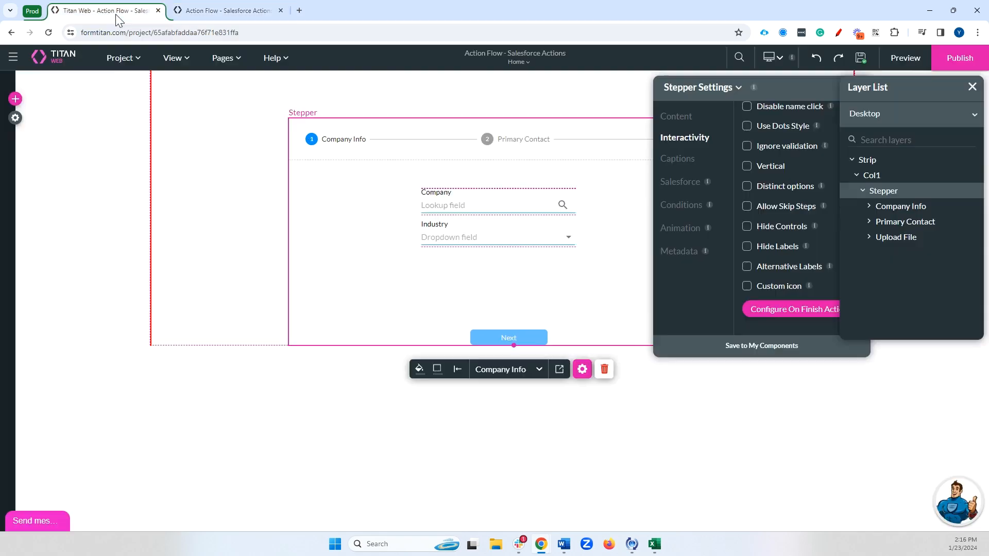
left_click(15, 118)
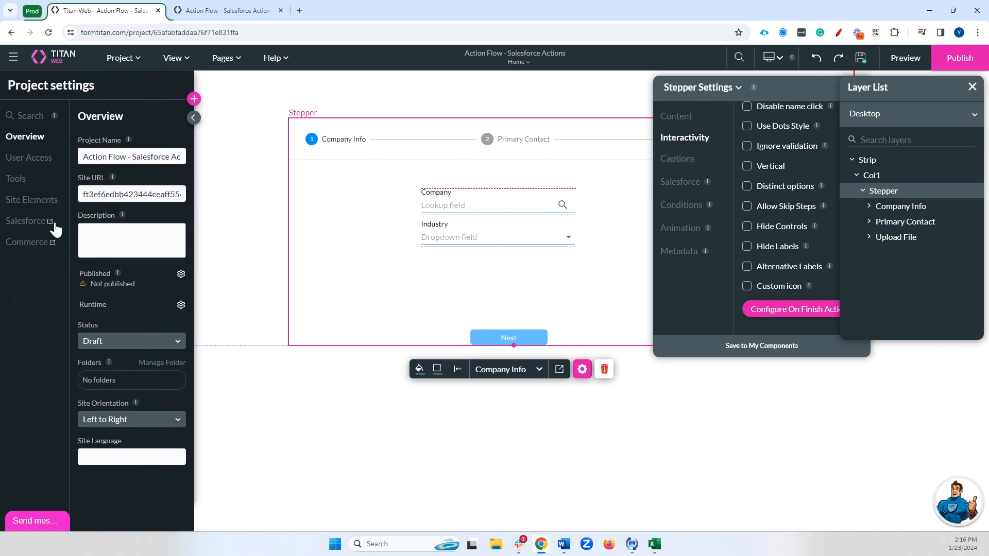
left_click(53, 223)
left_click(234, 303)
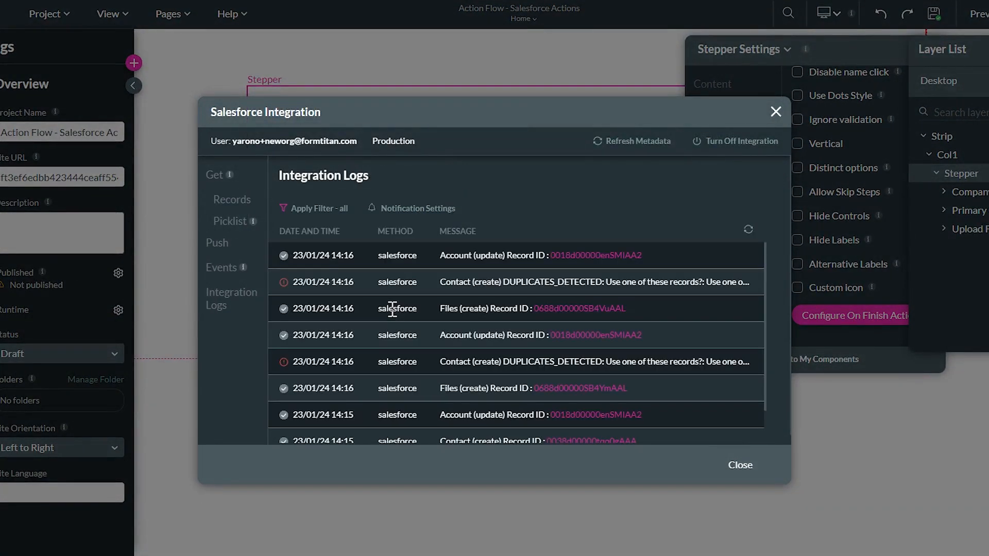
Inspect the log entries, select the Contact DUPLICATES_DETECTED error, and close the dialog
left_click_drag(442, 367, 599, 370)
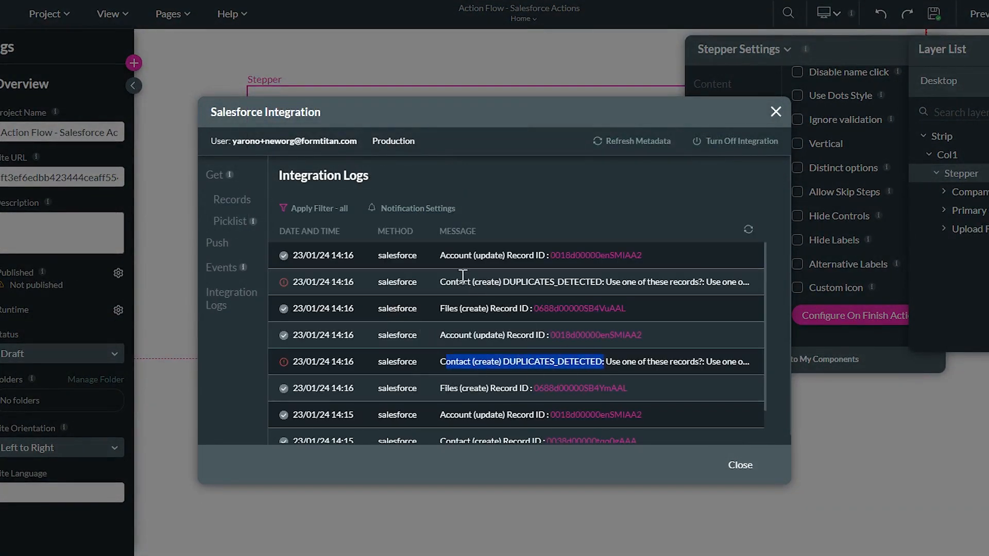
left_click_drag(446, 282, 526, 285)
scroll(505, 308, "down", 1)
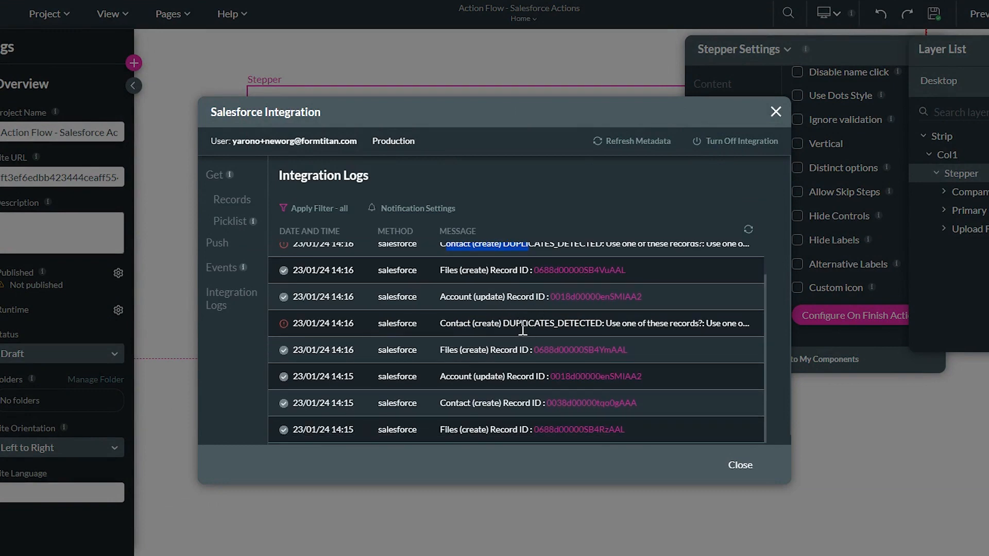
triple_click(519, 319)
scroll(412, 322, "up", 1)
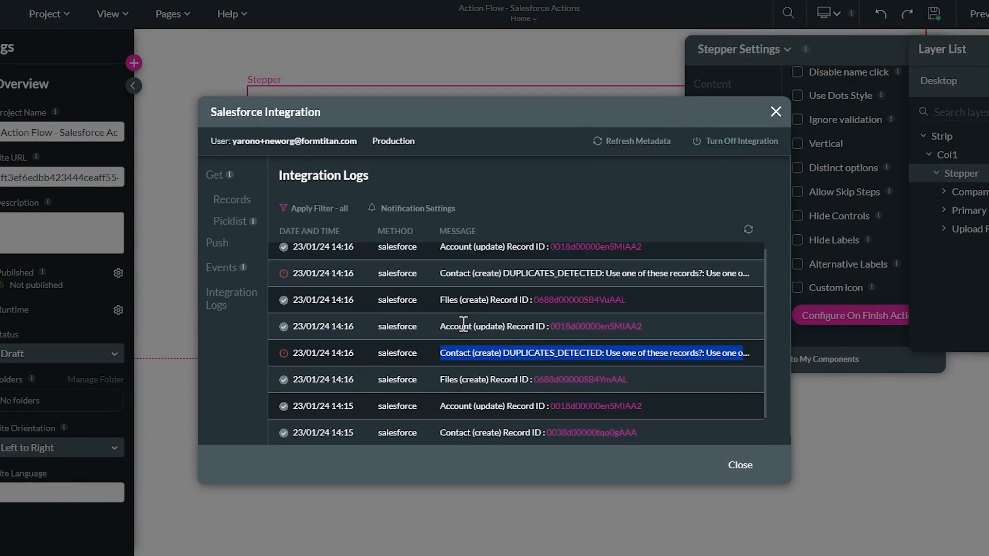
scroll(401, 304, "down", 1)
scroll(457, 295, "up", 1)
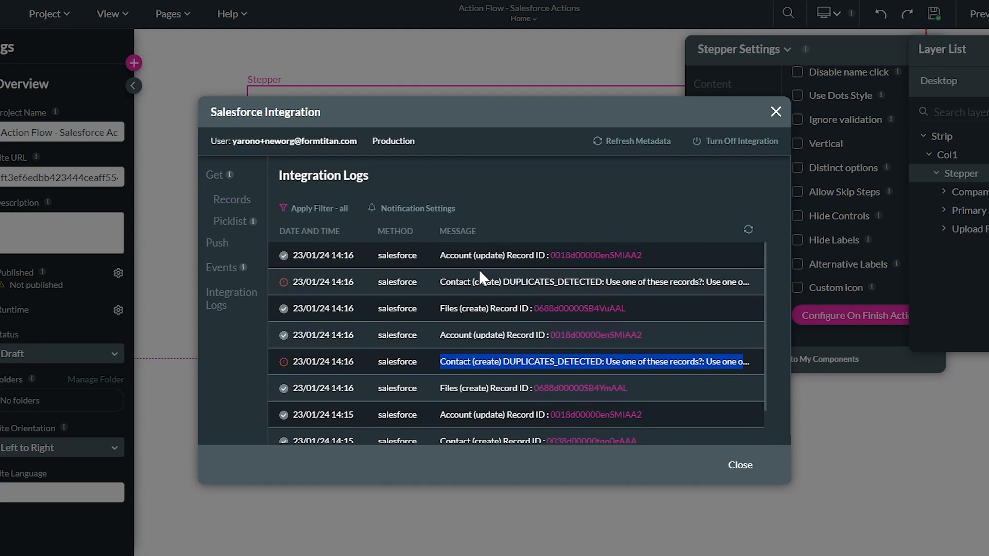
left_click(776, 111)
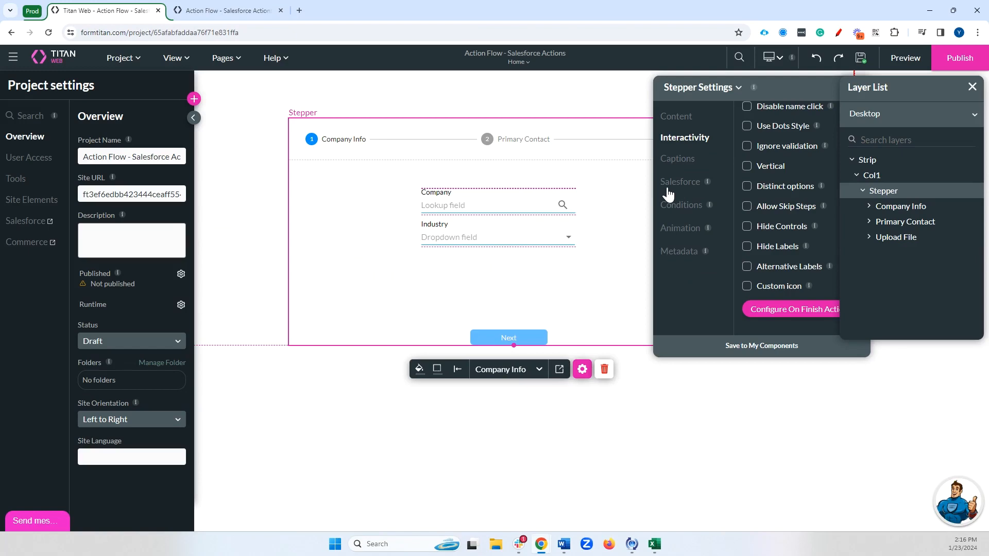
Toggle Run in background on the On Finish Salesforce node, save it, and apply the flow
left_click(790, 308)
double_click(433, 256)
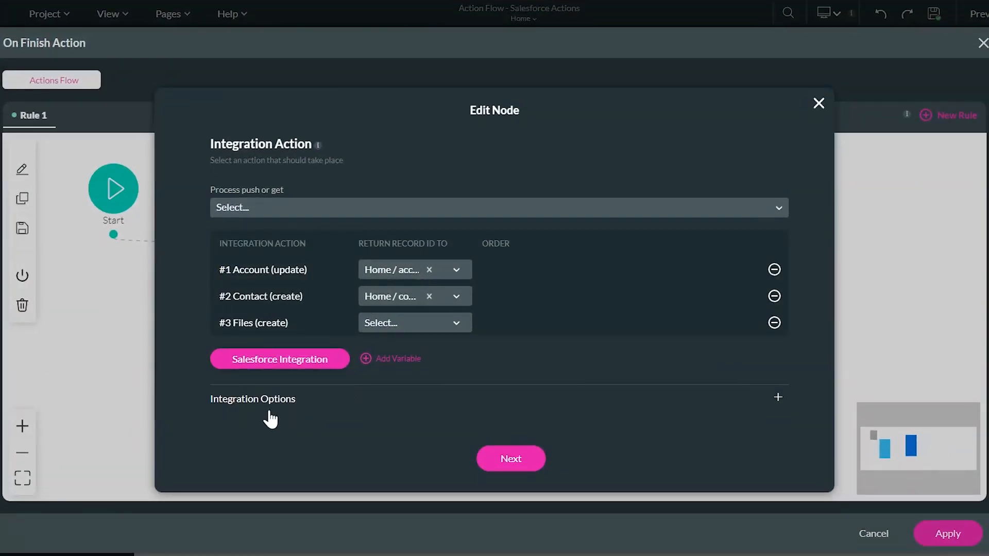
left_click(301, 385)
scroll(250, 427, "down", 1)
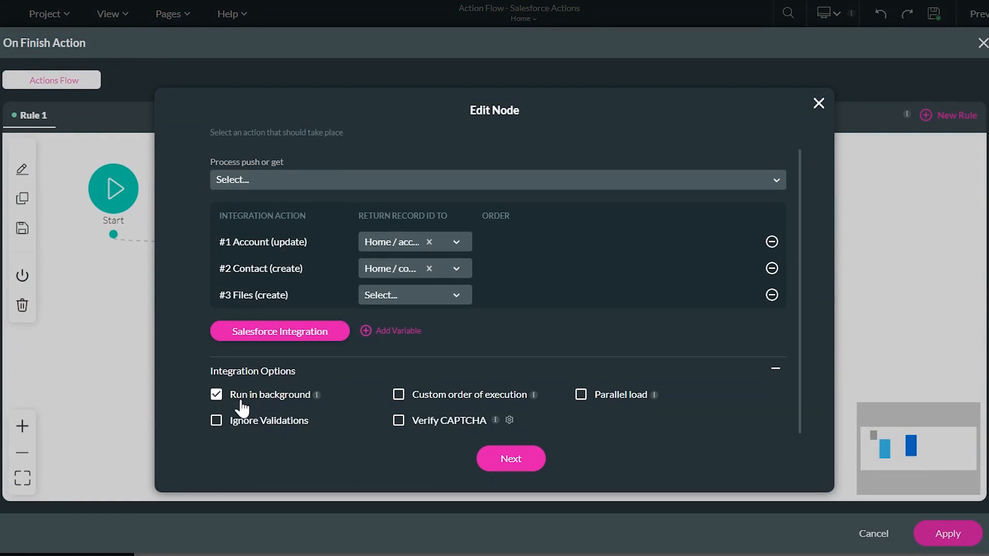
left_click(217, 396)
left_click(510, 459)
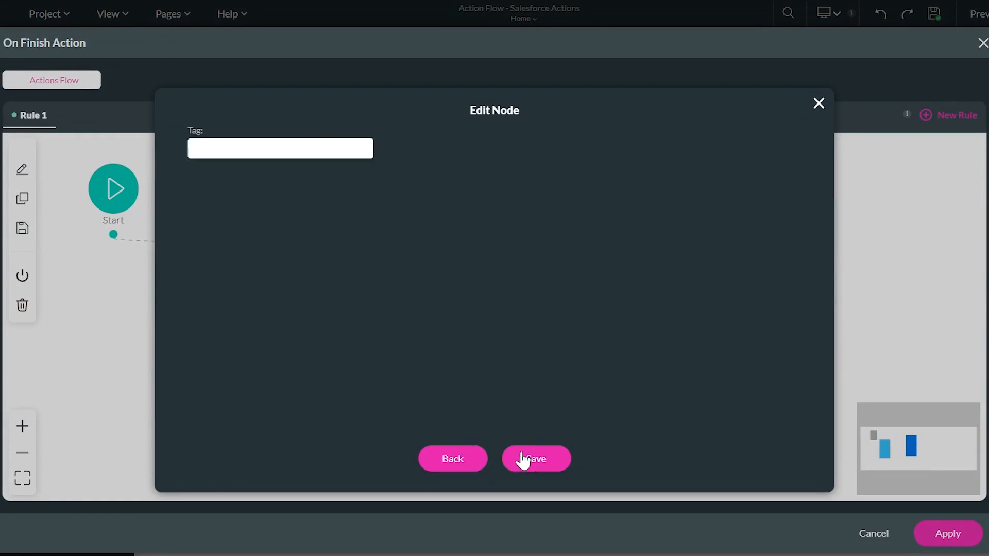
left_click(522, 460)
left_click(934, 539)
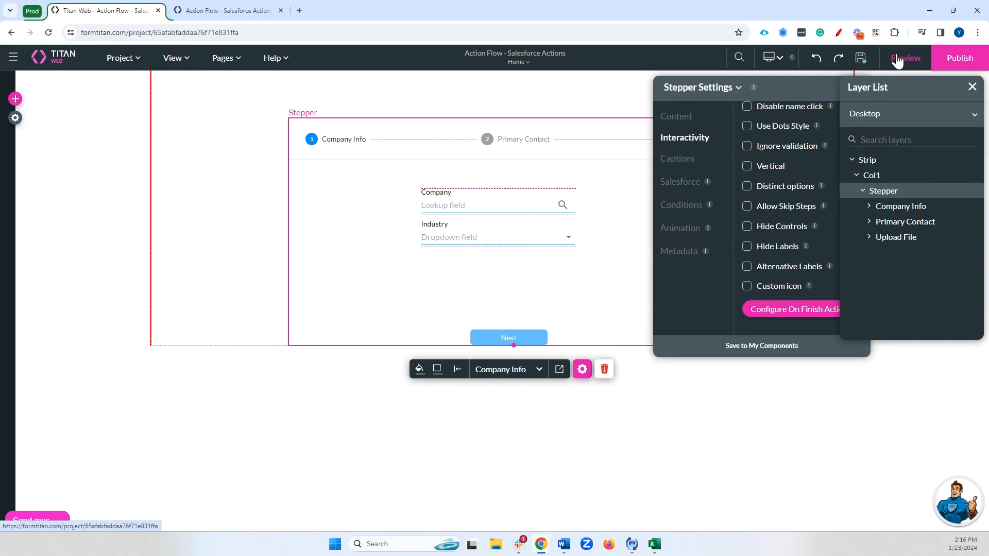
Open a fresh preview, close the old one, and pick a Titan company via 'tita'
left_click(897, 61)
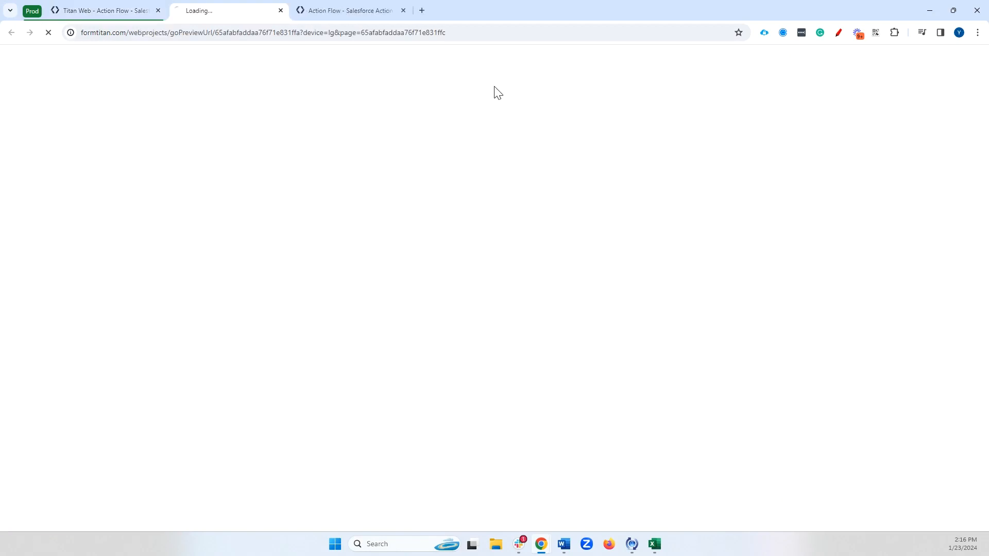
left_click(404, 12)
left_click(464, 181)
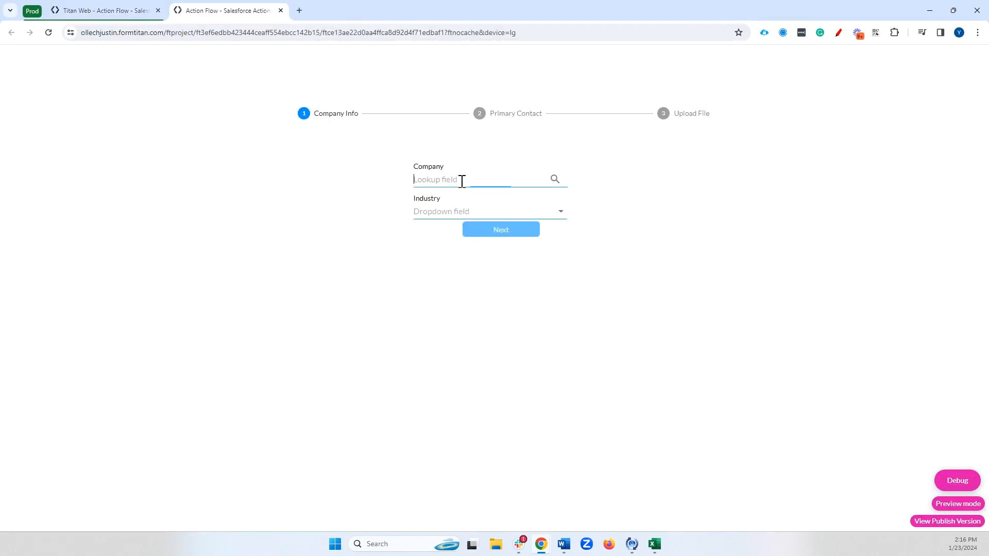
type("tita")
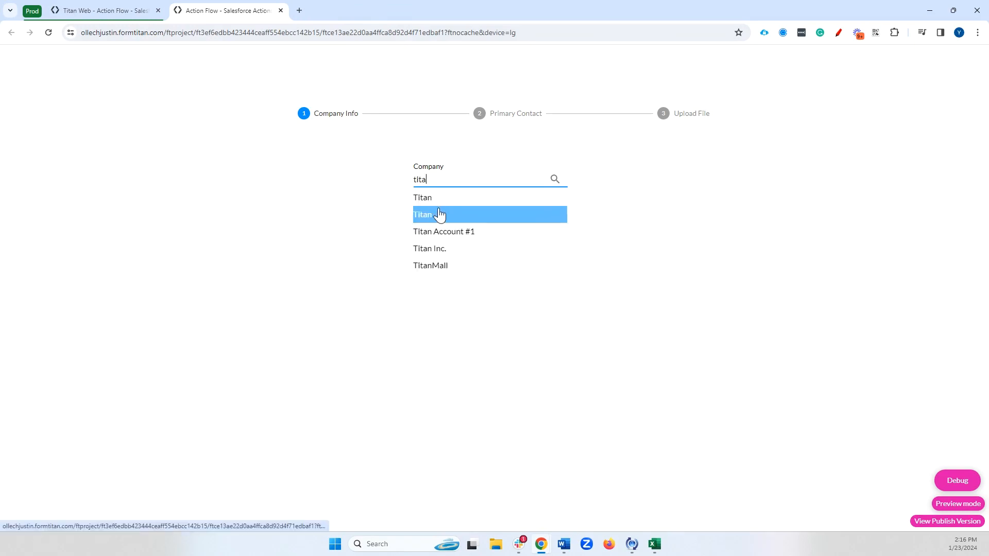
left_click(438, 213)
Fill in the contact's first name, last name and email, then continue to Upload File
left_click(468, 192)
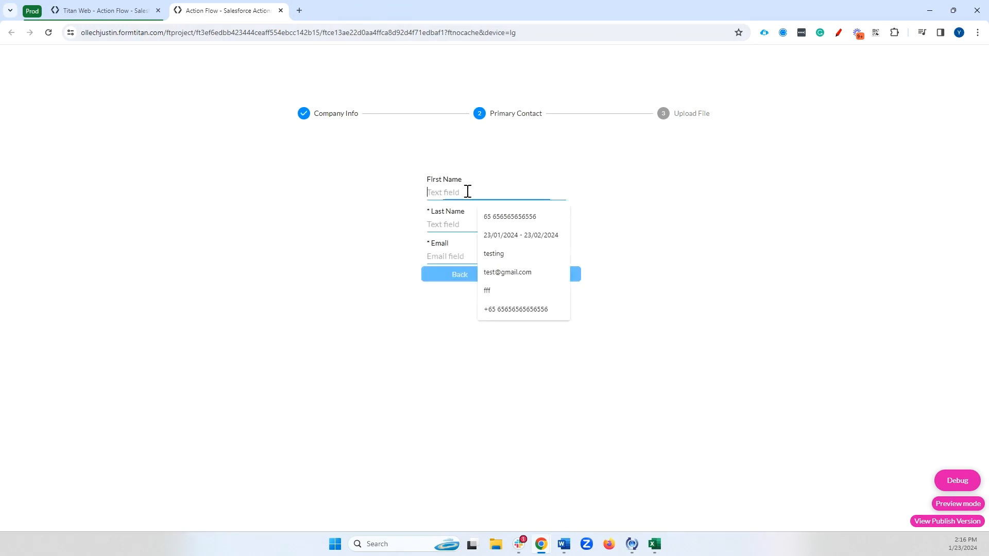
left_click(447, 224)
type("Rose")
left_click(488, 256)
type("aa@aa.com")
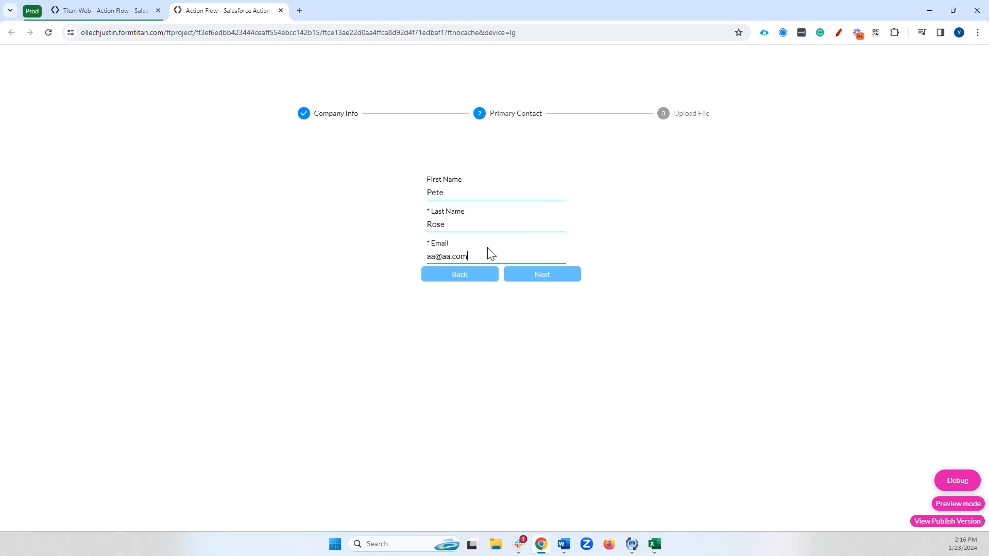
left_click(542, 274)
Attach a picture, agree to the terms, and finish the form
left_click(551, 226)
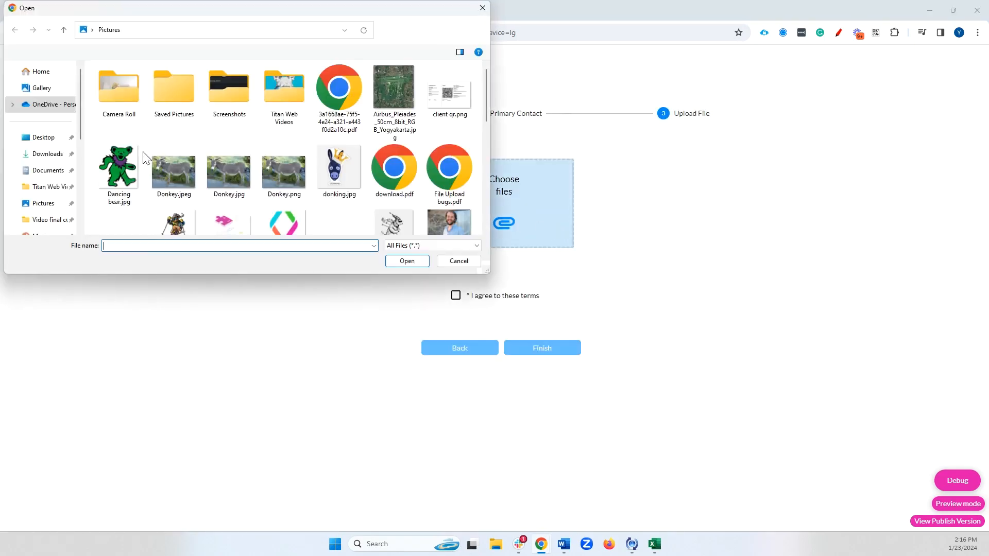
left_click(117, 168)
left_click(401, 260)
left_click(489, 297)
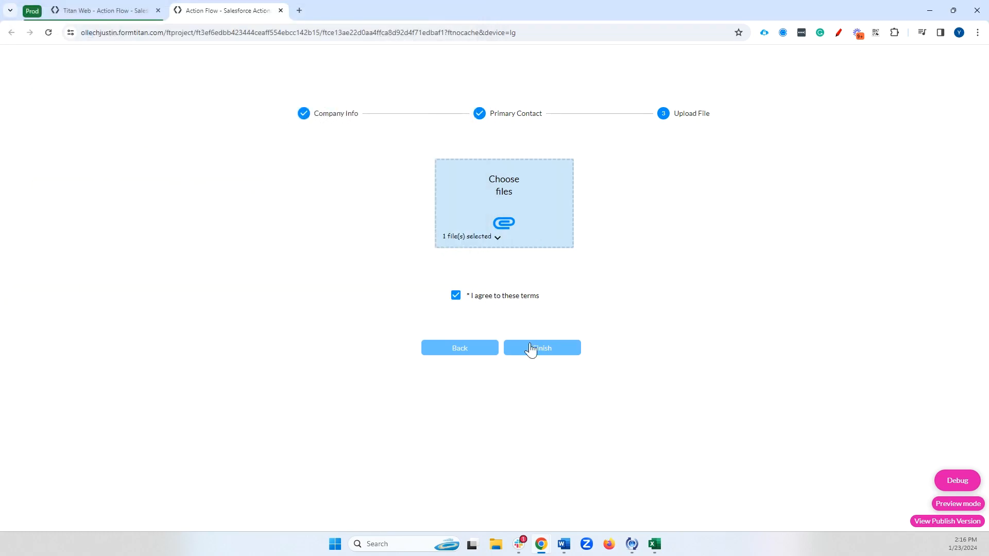
left_click(530, 348)
Back in the editor, reopen the On Finish Salesforce Action node with Integration Options expanded
left_click(281, 11)
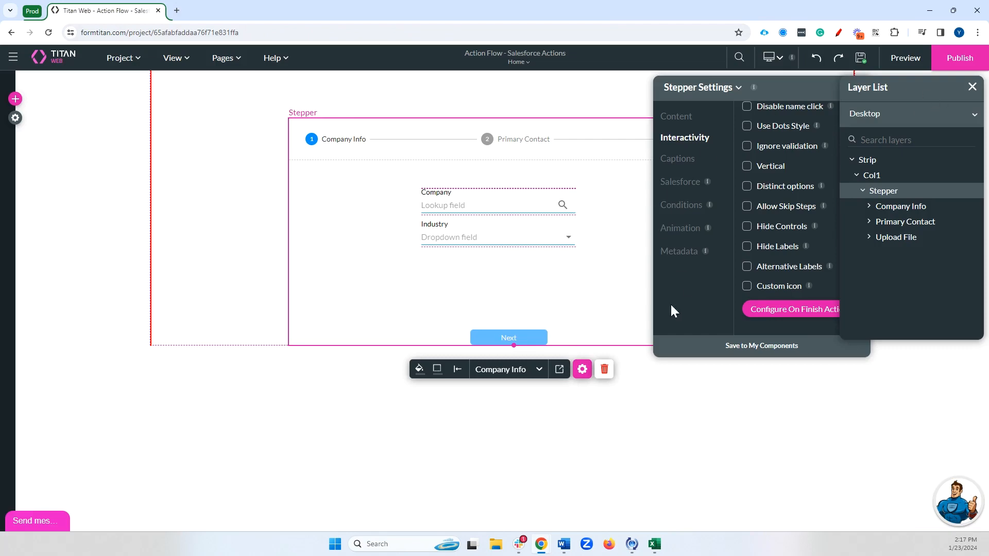
left_click(787, 310)
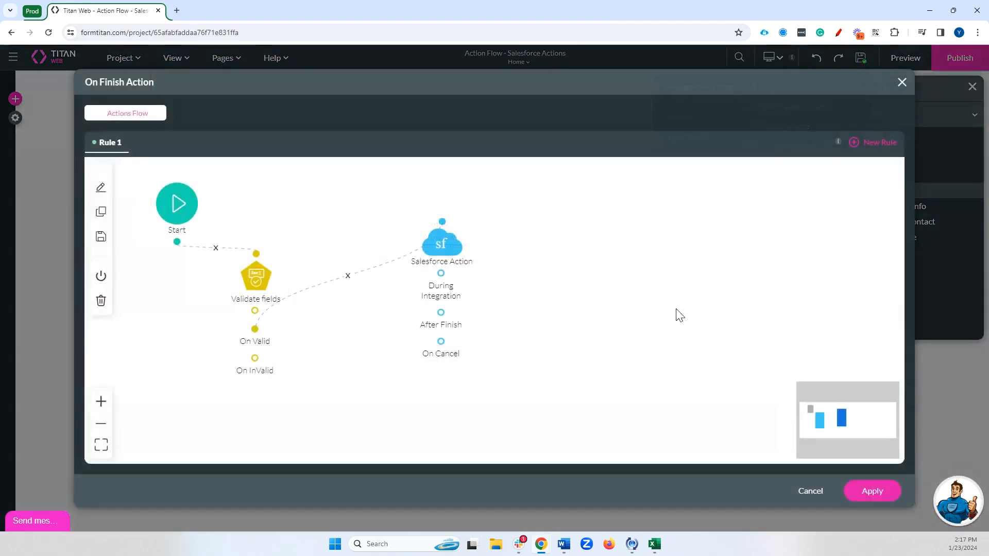
left_click(424, 249)
double_click(423, 249)
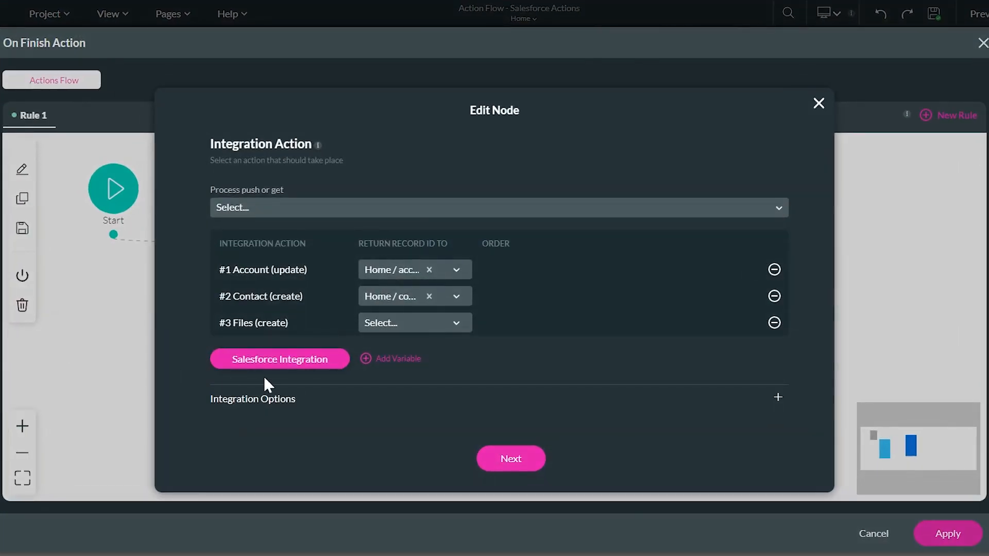
left_click(262, 400)
scroll(309, 394, "down", 1)
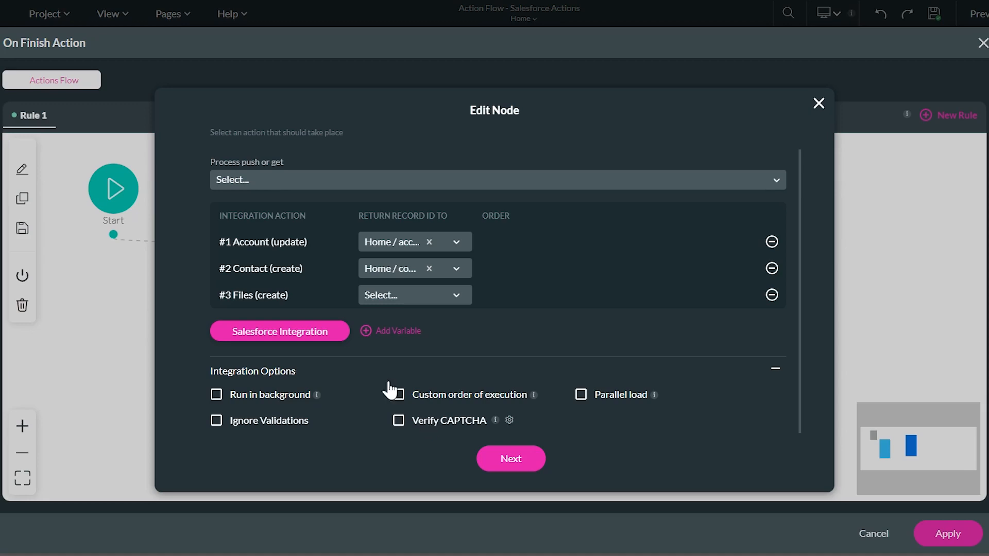
left_click(254, 334)
left_click(246, 242)
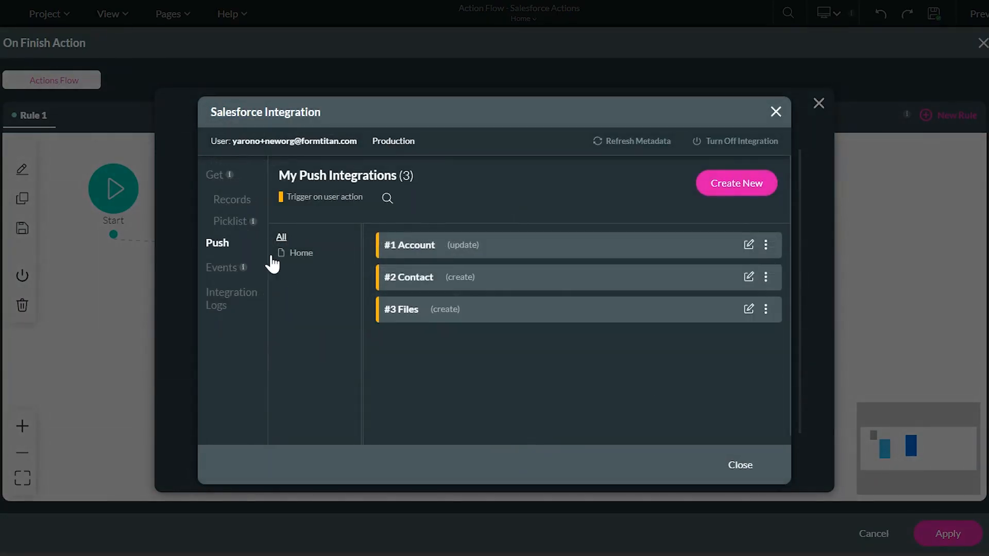
left_click(748, 311)
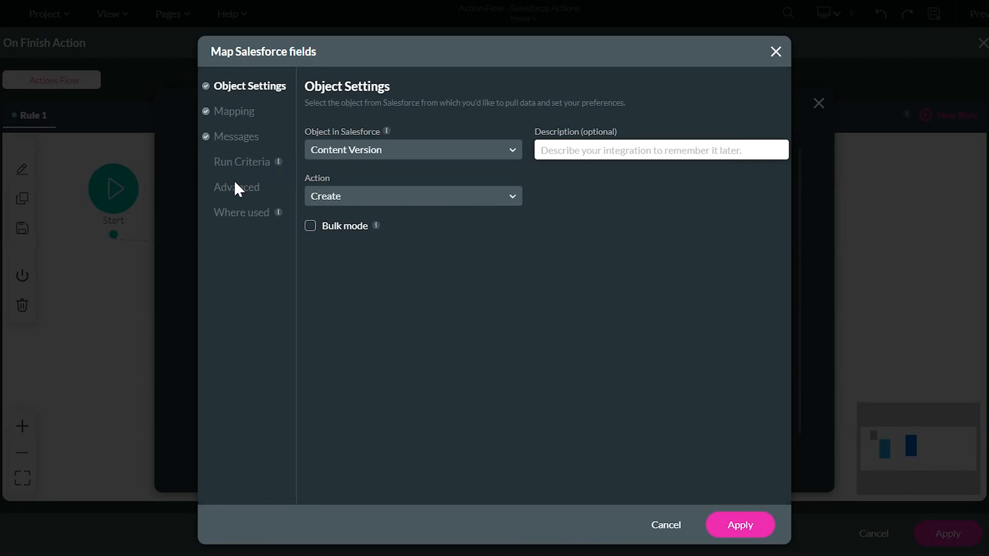
left_click(257, 192)
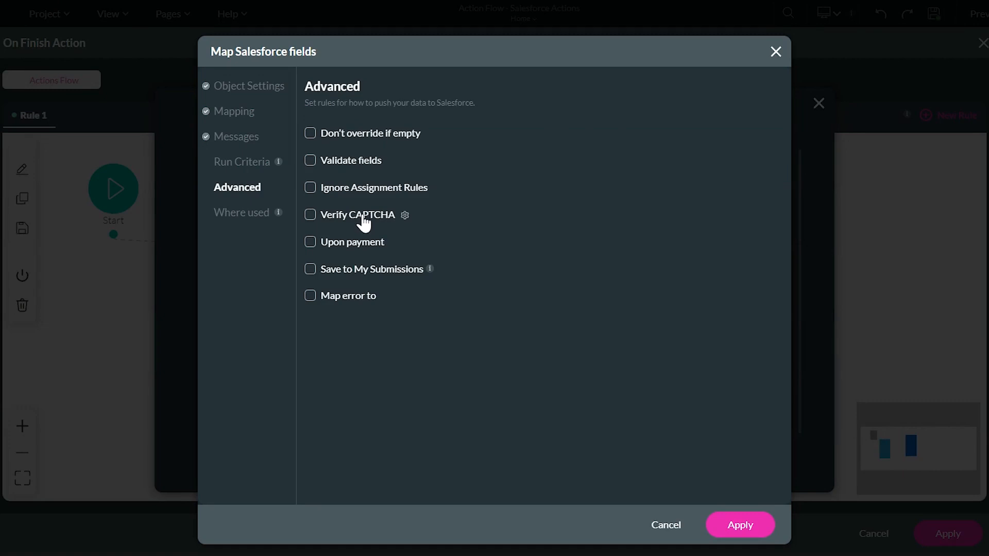
left_click(777, 52)
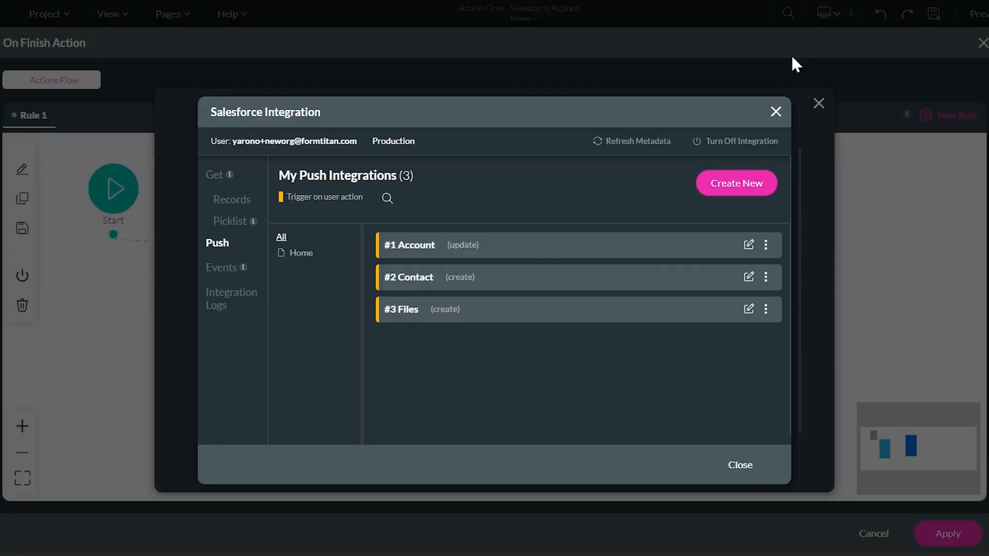
left_click(775, 121)
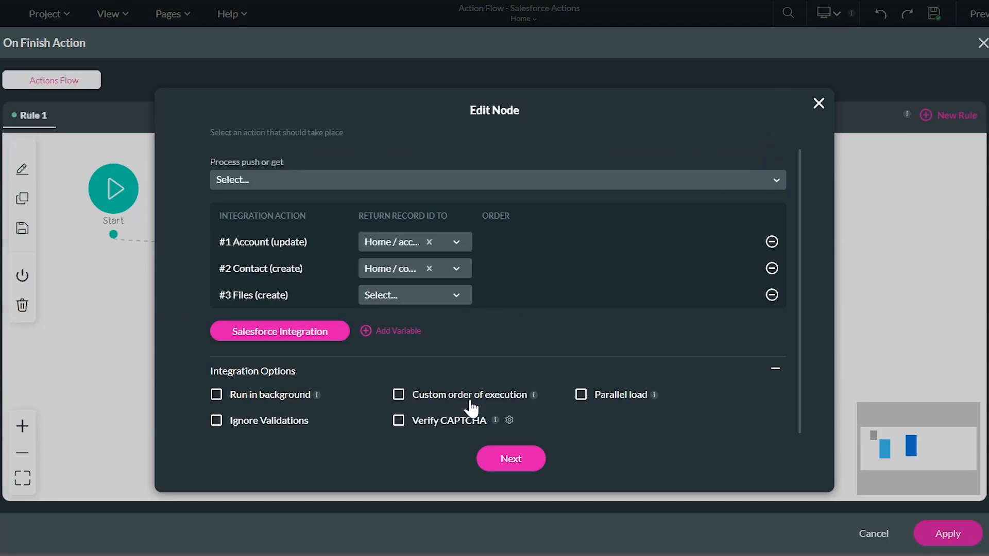